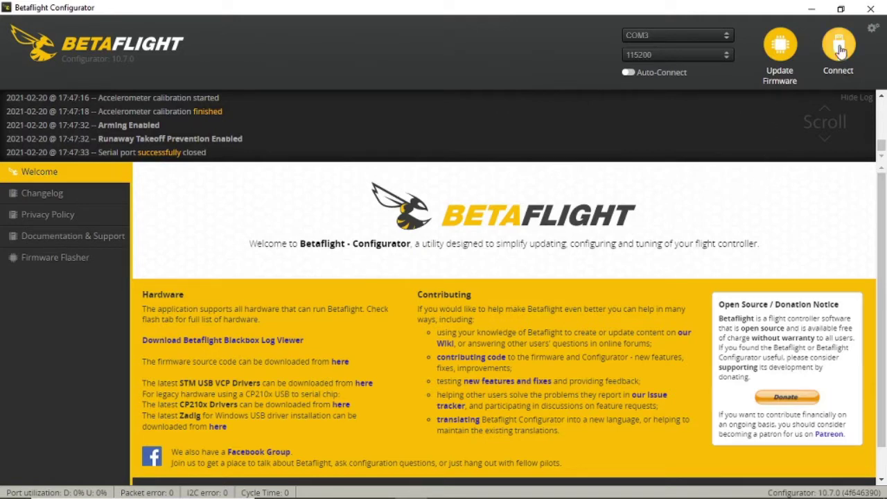
Connect to the flight controller on COM3 at 115200 to load the Setup page.
left_click(840, 49)
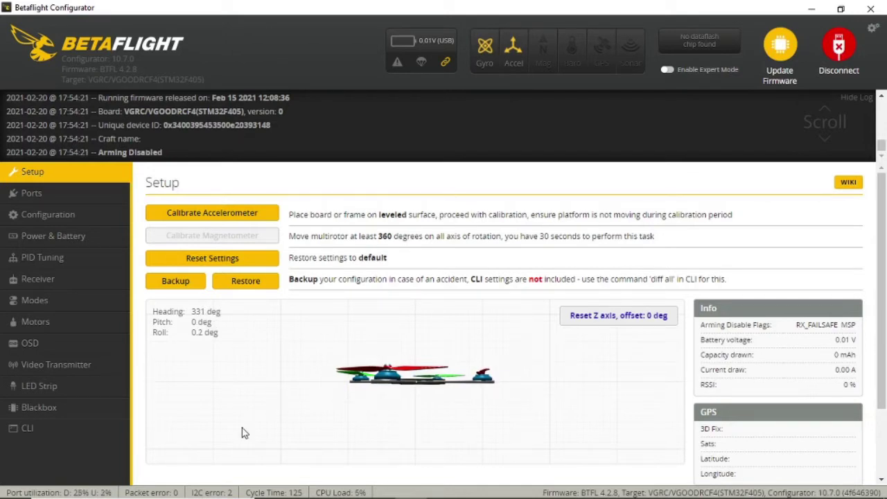
Run 'diff all' in the CLI and select the STM32F405 4.2.8 version text at the top.
left_click(29, 433)
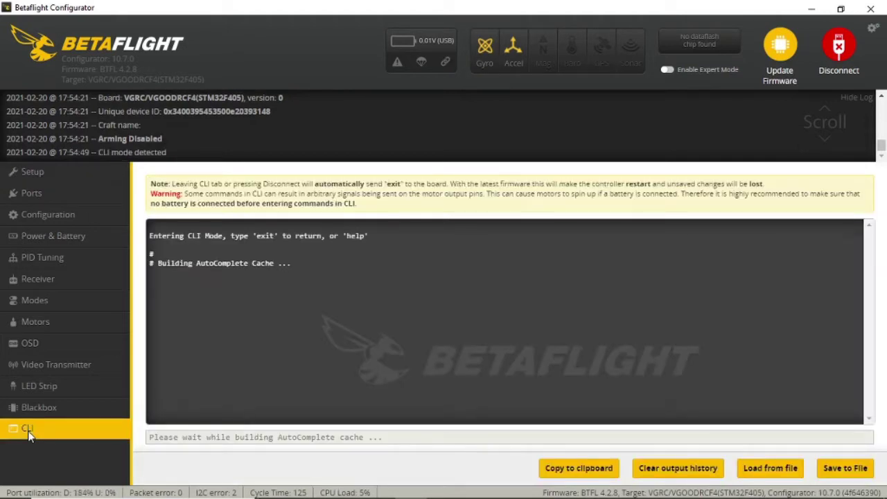
type("di")
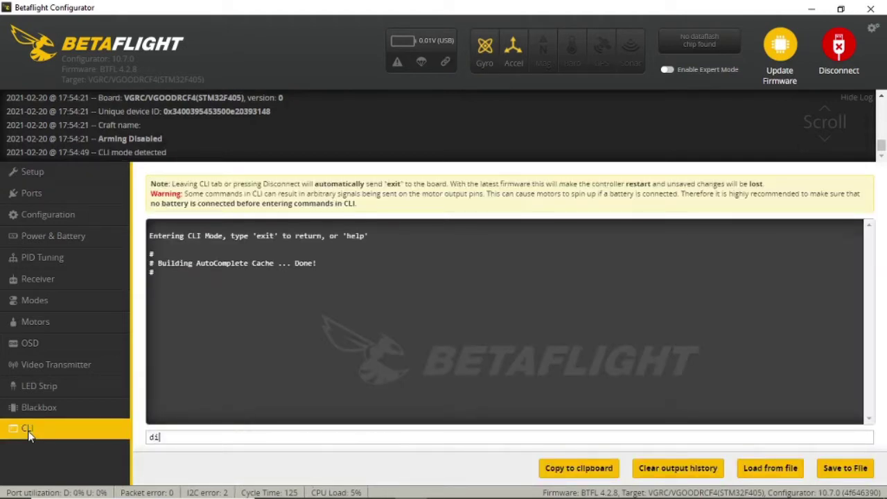
type("ff al")
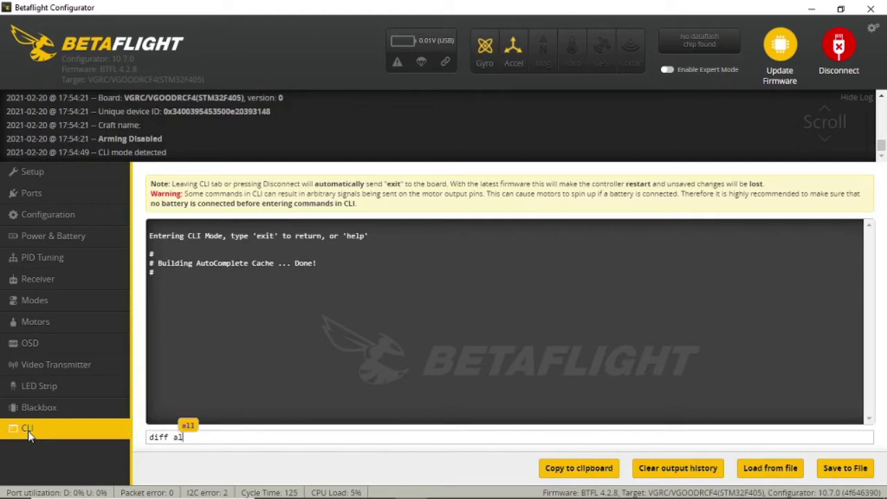
type("l")
key("Return")
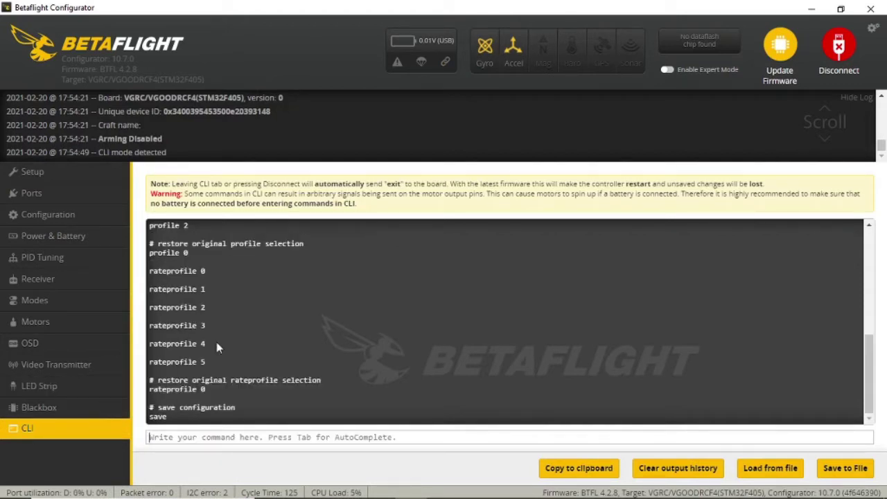
scroll(280, 343, "up", 6)
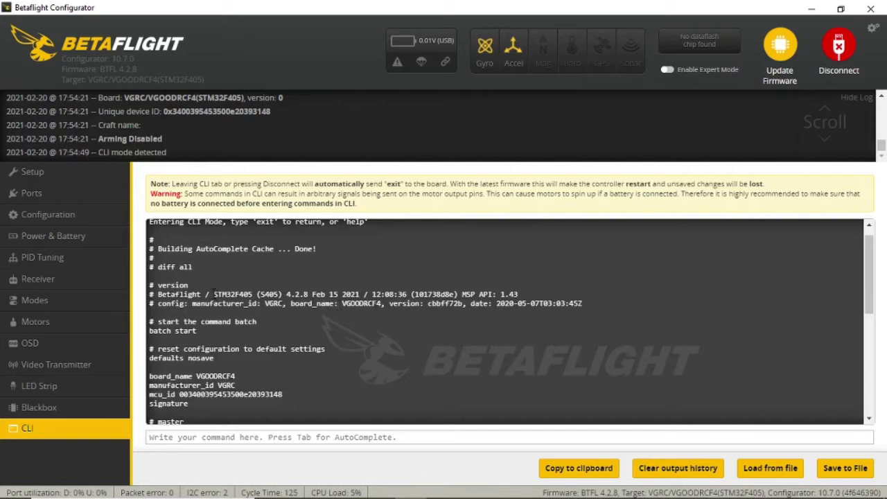
left_click_drag(214, 291, 359, 295)
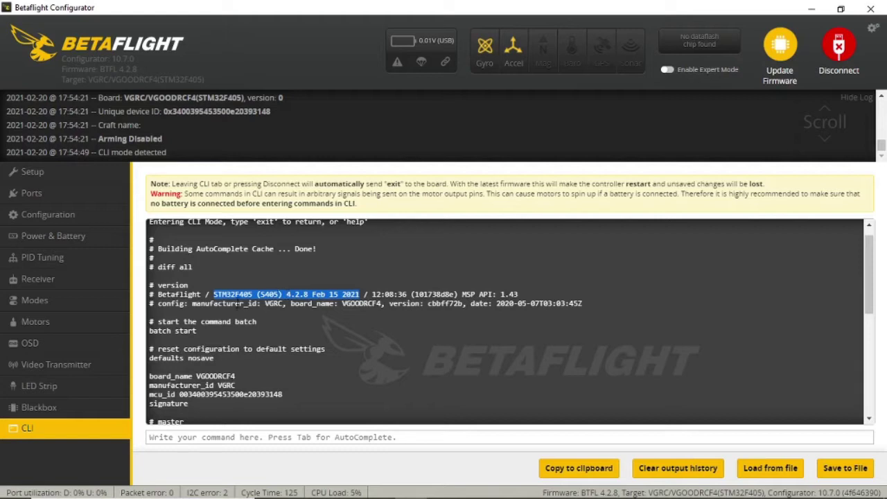
Select the STM32F405 board target with release 4.2.8 in the Firmware Flasher.
left_click(781, 47)
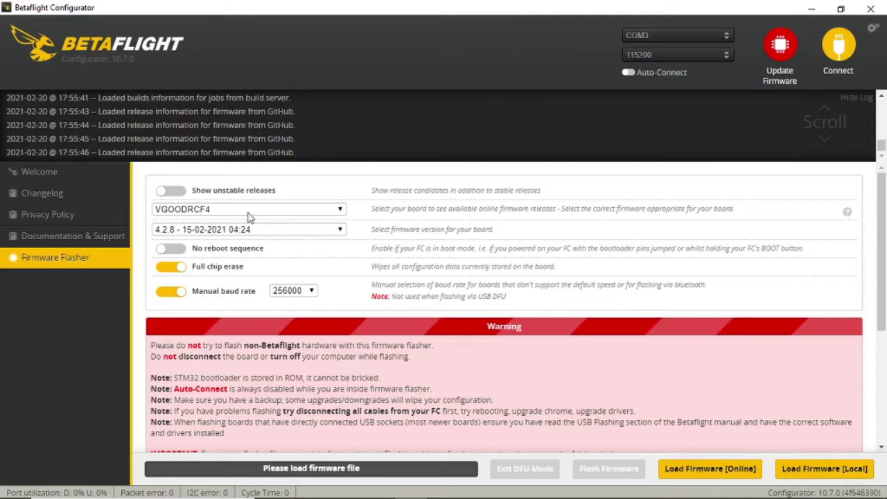
left_click(340, 210)
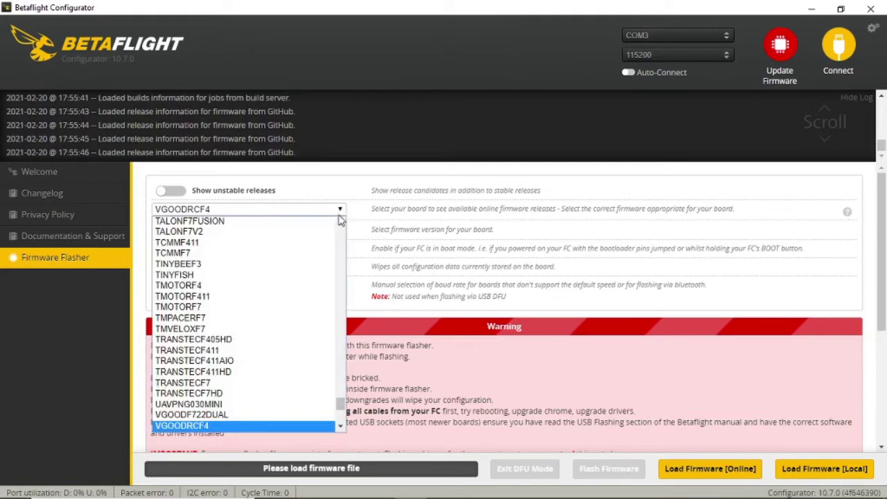
scroll(290, 255, "up", 5)
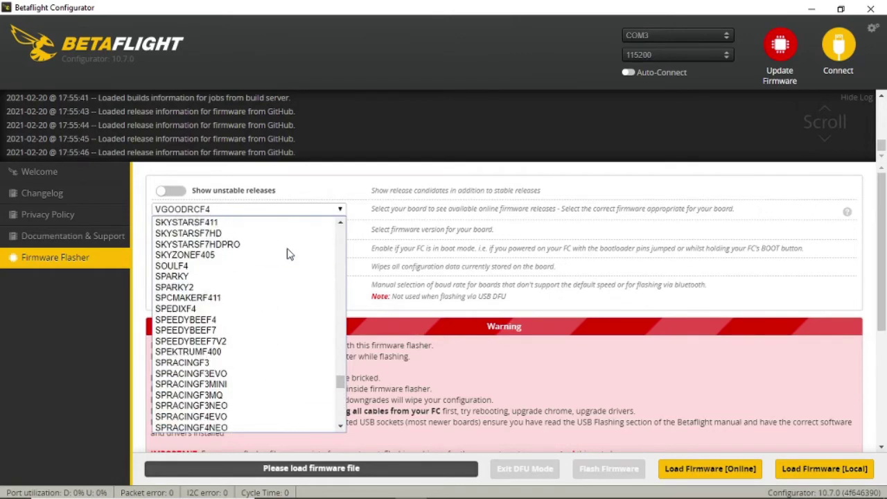
scroll(290, 254, "up", 4)
scroll(290, 254, "down", 6)
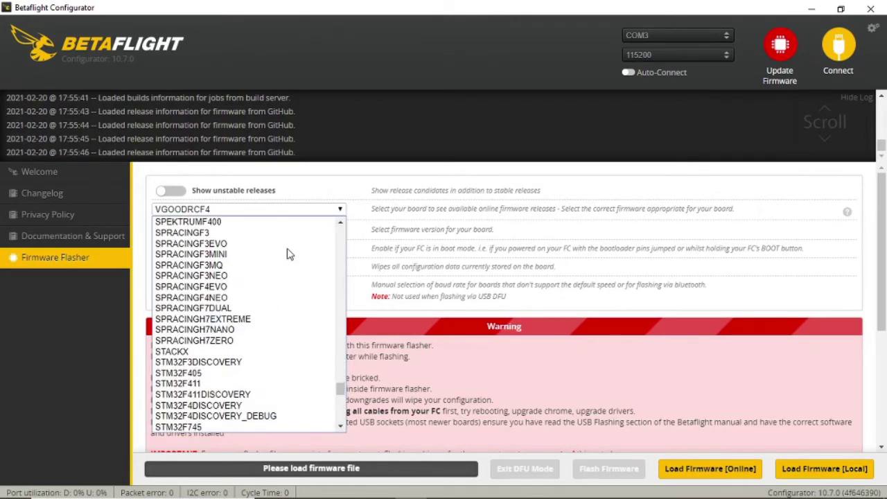
scroll(290, 255, "down", 4)
scroll(290, 254, "up", 3)
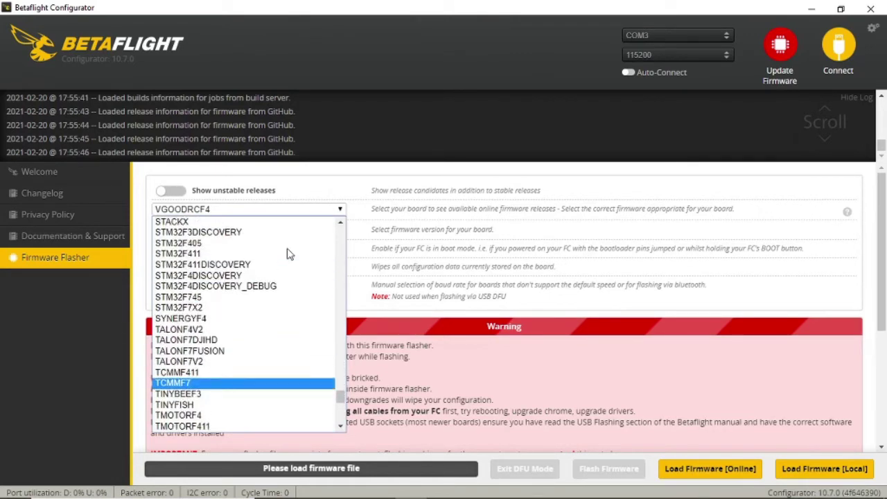
left_click(179, 243)
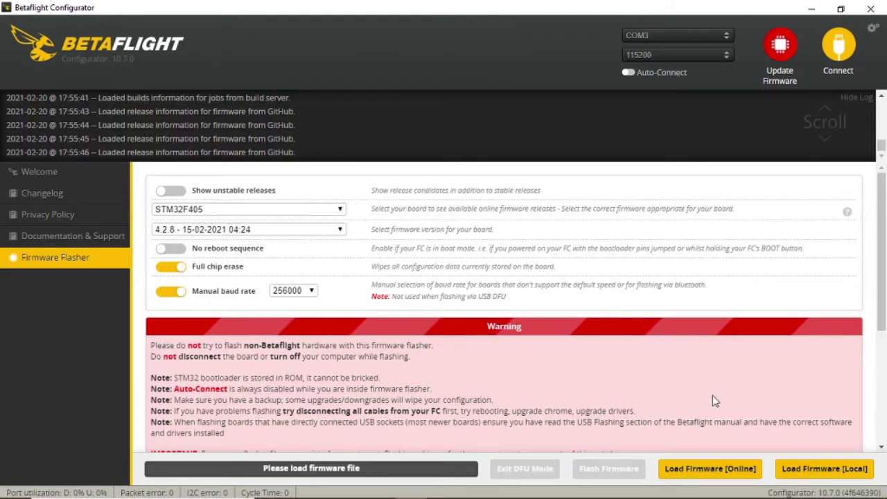
Download the STM32F405 4.2.8 firmware online and flash it until Programming: SUCCESSFUL.
left_click(696, 477)
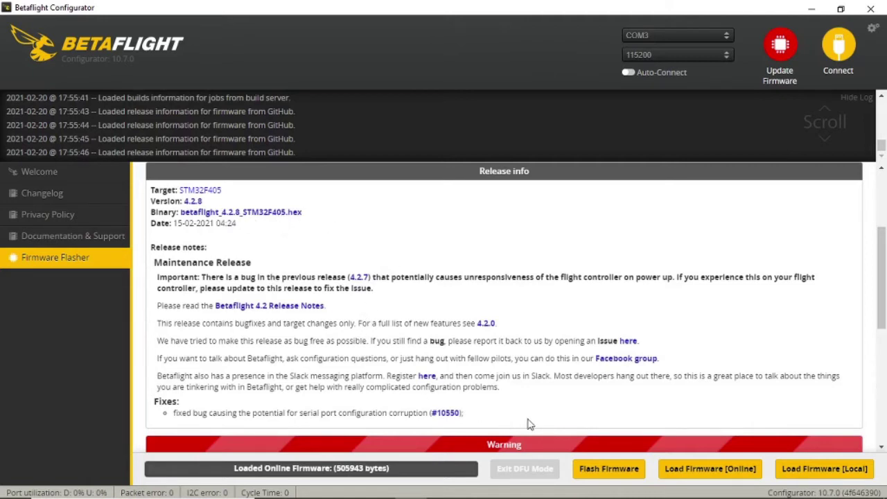
left_click(609, 469)
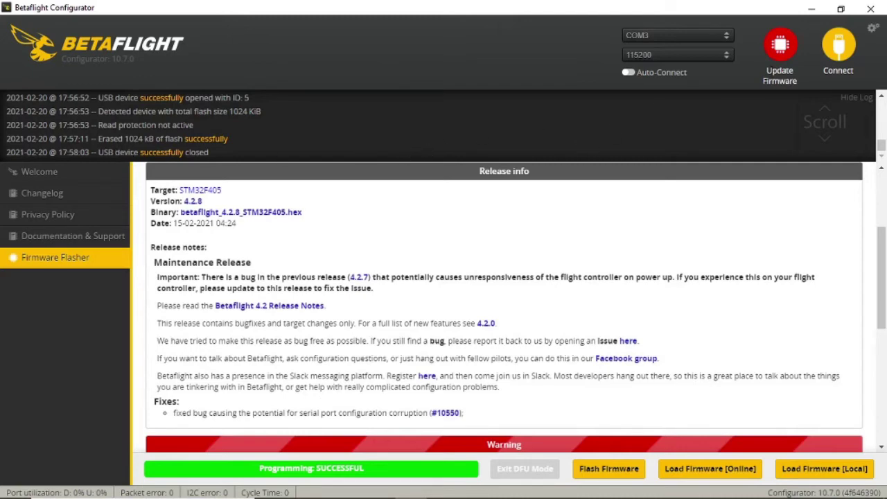
Reconnect to the reflashed STM32F405 board and close the motor protocol warning.
left_click(839, 49)
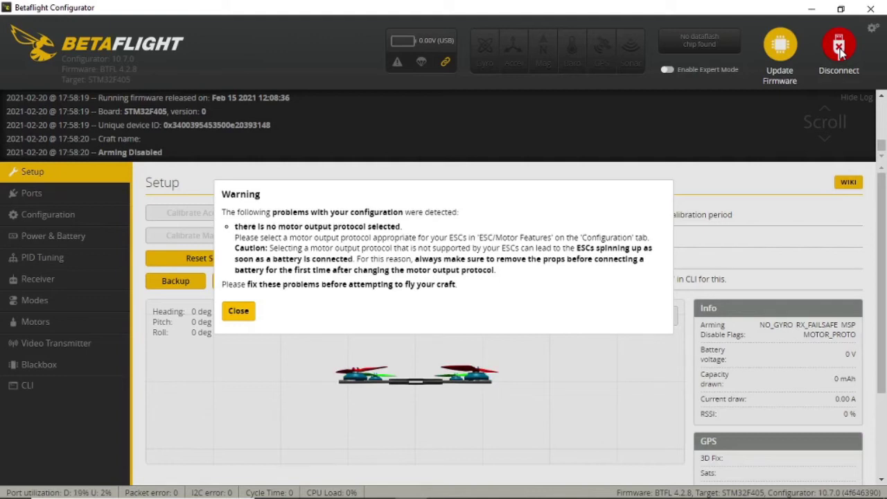
left_click(237, 313)
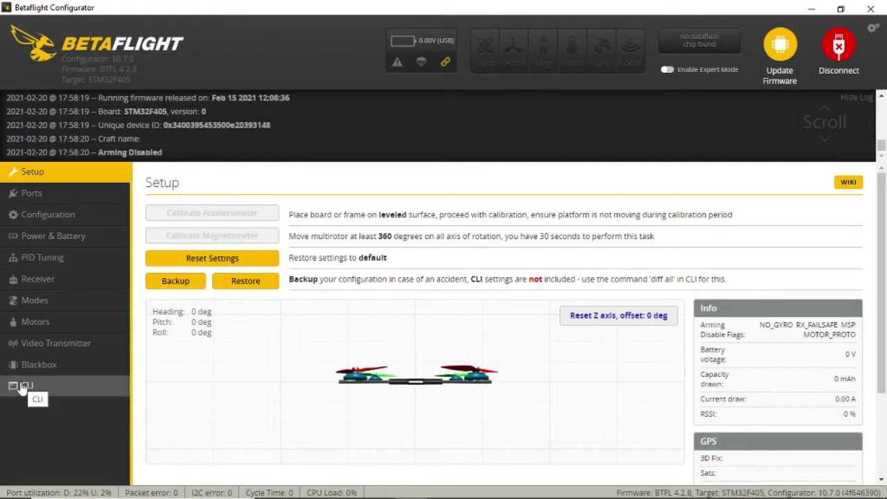
Run 'diff all' in the CLI and scroll through the output noting no custom defaults.
left_click(21, 388)
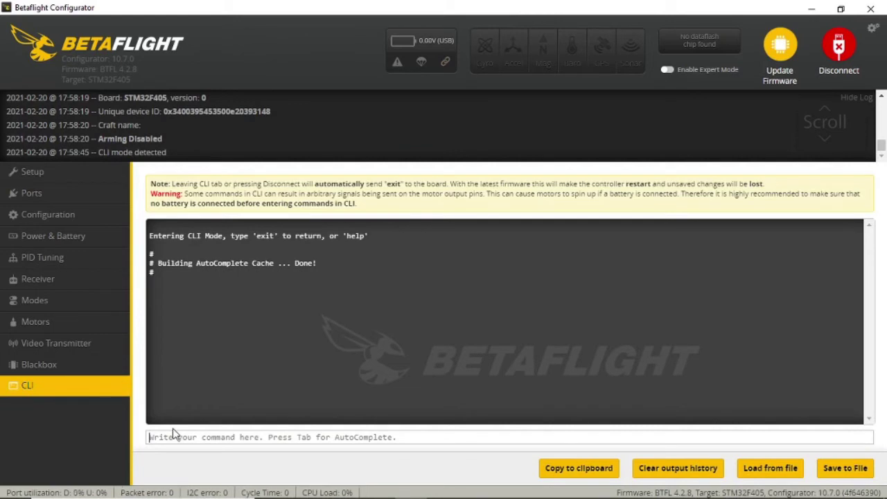
type("diff all")
key("Return")
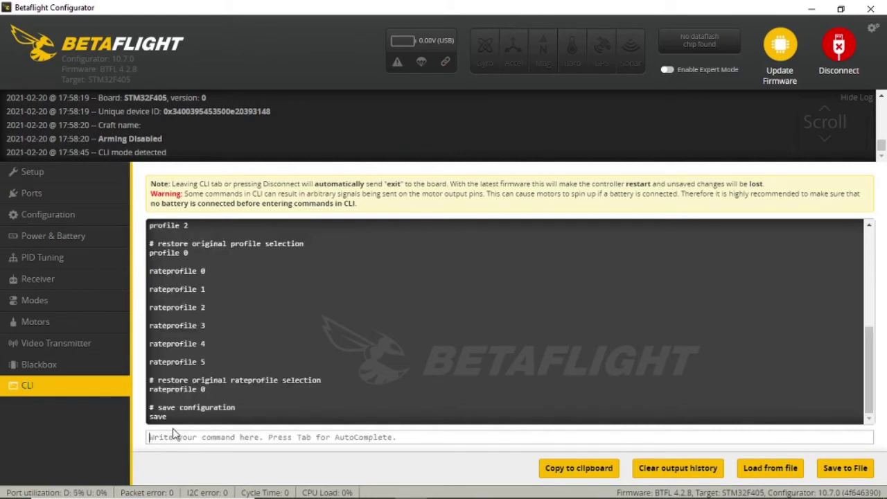
scroll(285, 382, "up", 15)
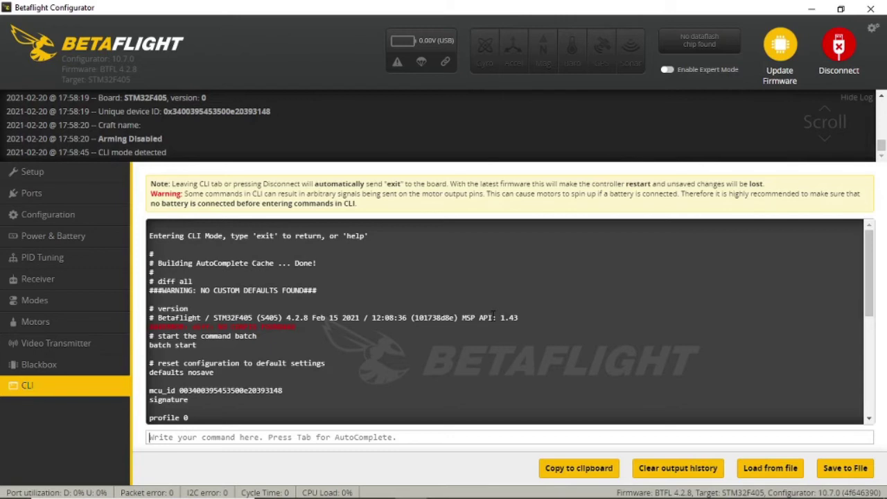
scroll(491, 315, "down", 4)
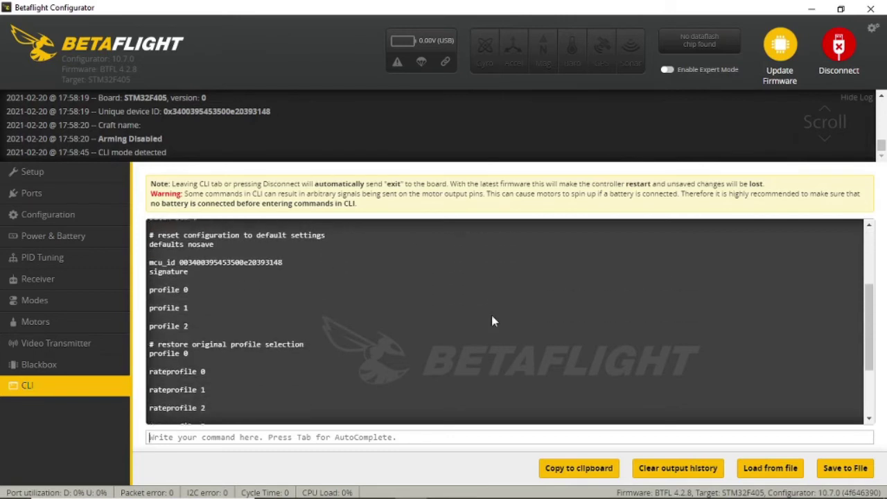
scroll(491, 314, "up", 4)
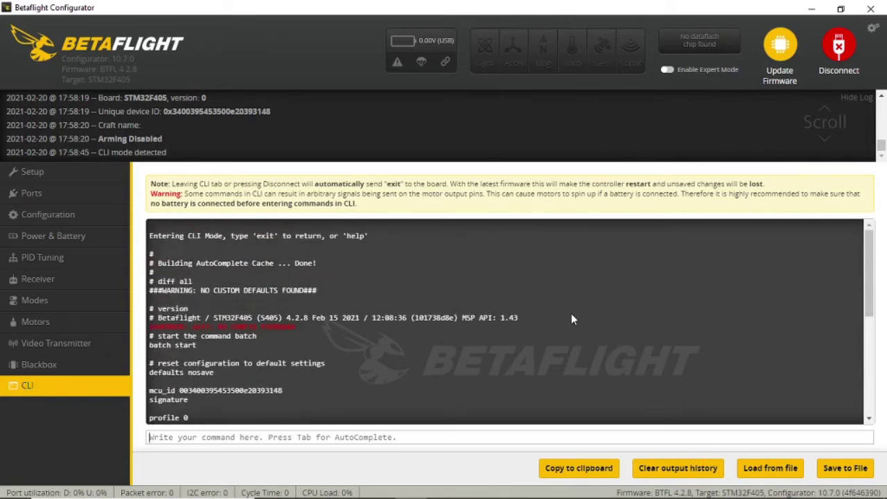
scroll(571, 313, "down", 3)
scroll(573, 318, "down", 3)
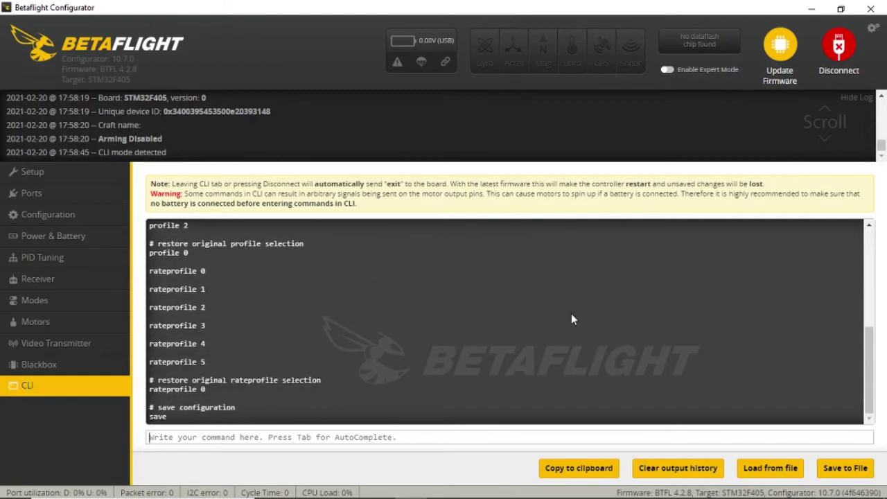
scroll(573, 317, "up", 2)
scroll(572, 319, "up", 3)
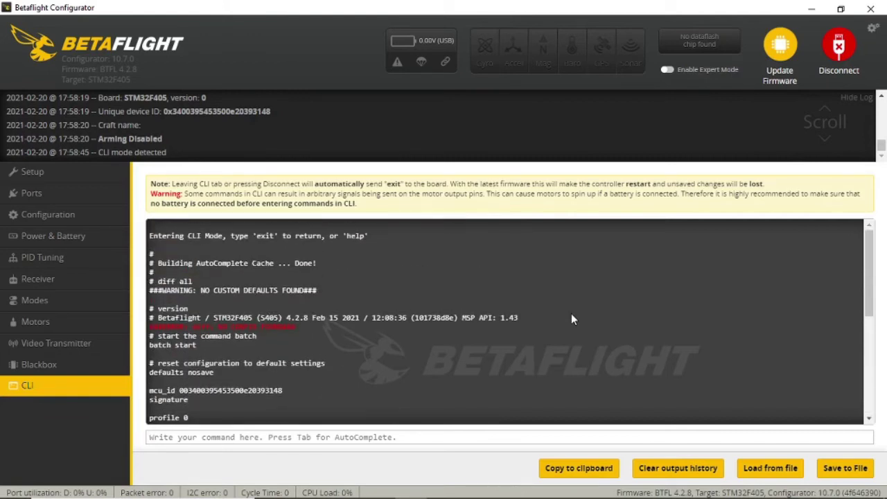
Choose the VGOODRCF4 target at 4.2.8, load its firmware online and review the release info.
left_click(783, 46)
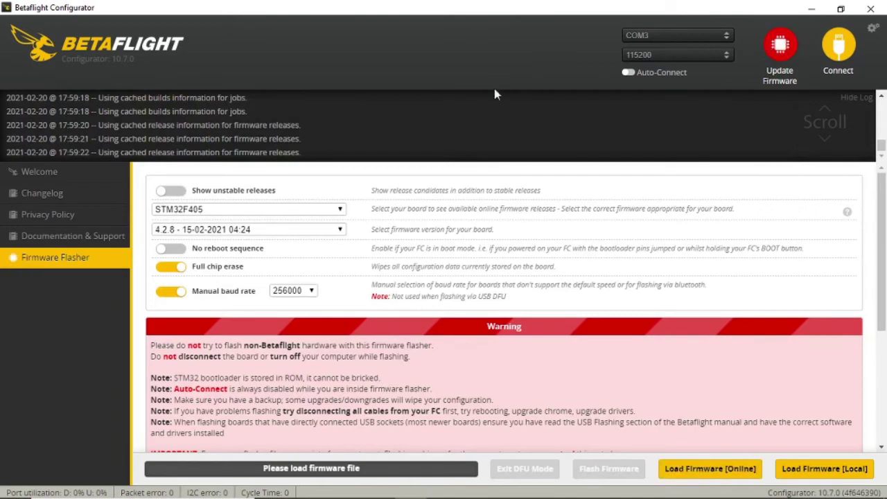
left_click(340, 210)
scroll(274, 333, "down", 5)
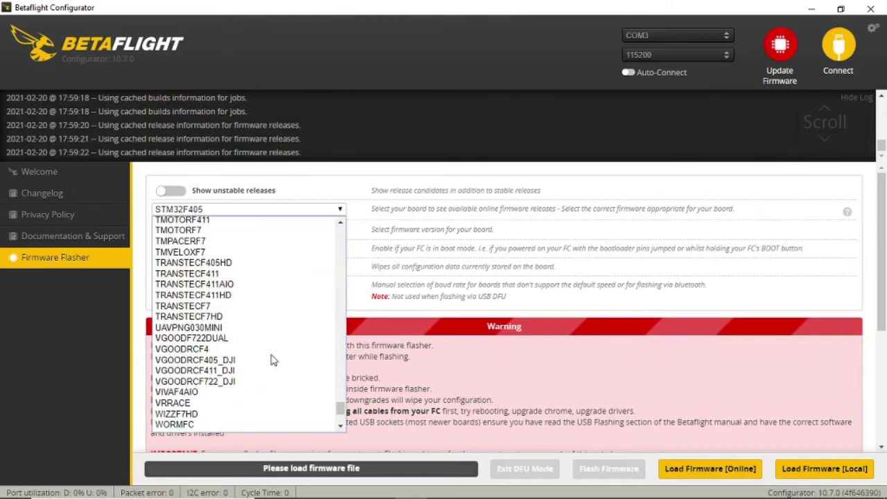
left_click(171, 350)
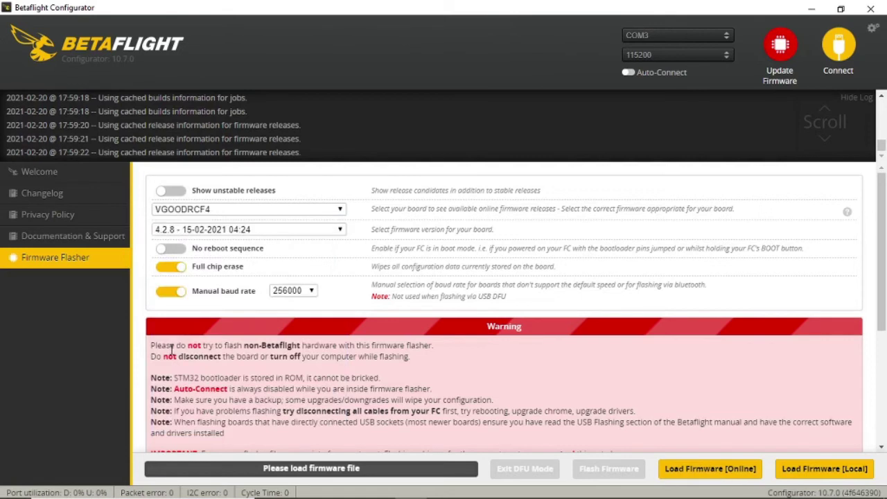
left_click(693, 471)
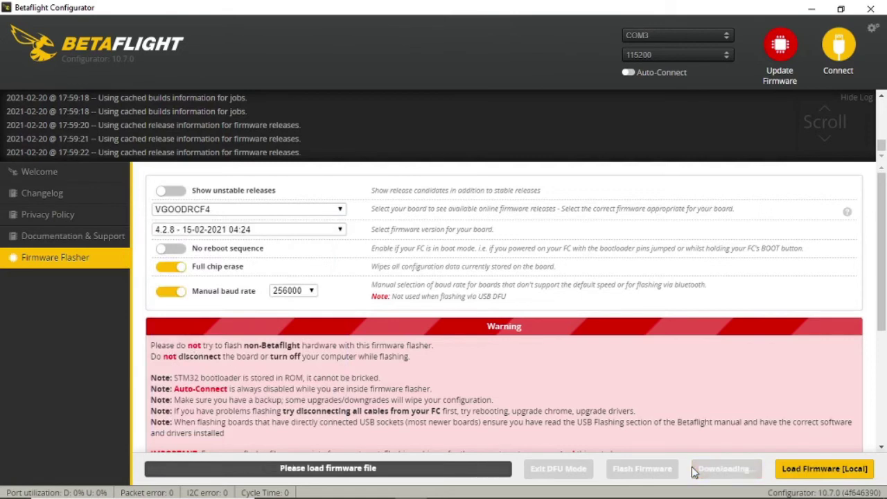
scroll(574, 369, "down", 3)
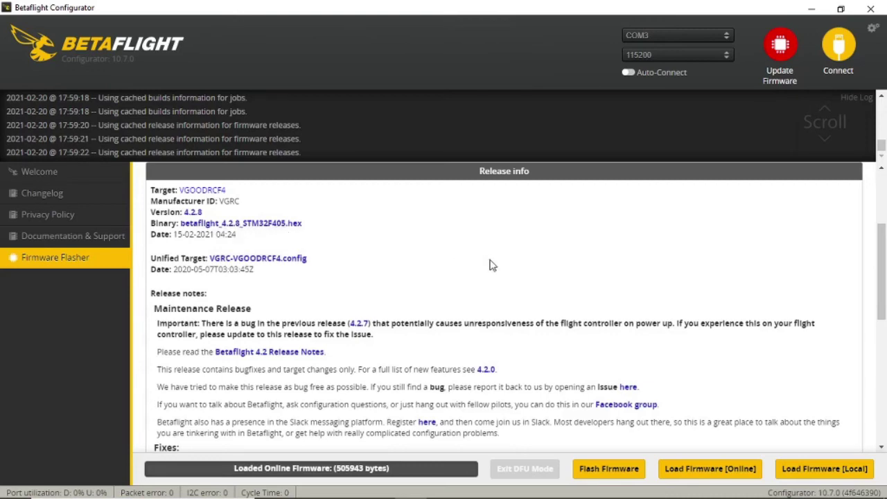
scroll(493, 266, "down", 2)
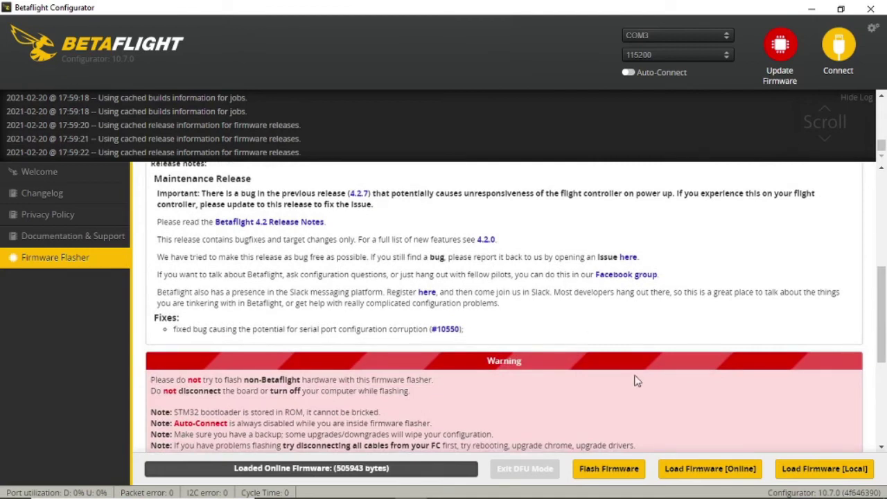
Flash the VGOODRCF4 4.2.8 firmware and wait for Programming: SUCCESSFUL.
left_click(602, 470)
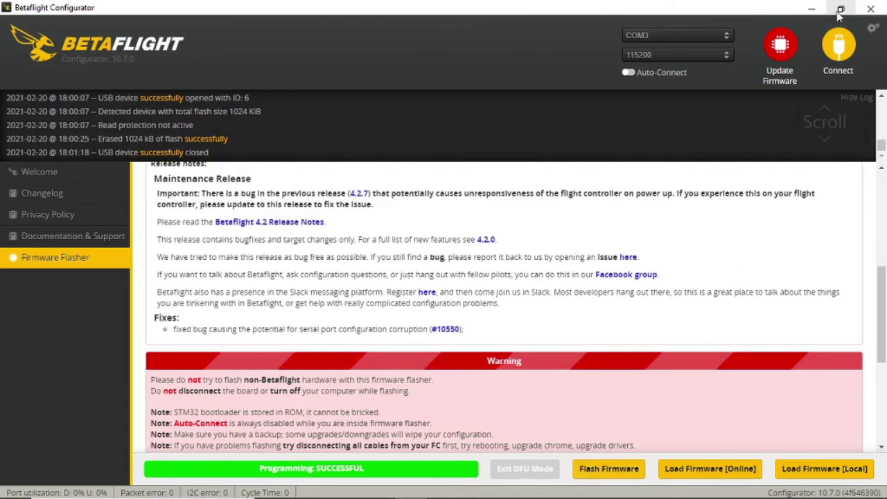
Connect to the newly flashed VGOODRCF4 board and accept Apply Custom Defaults.
left_click(839, 52)
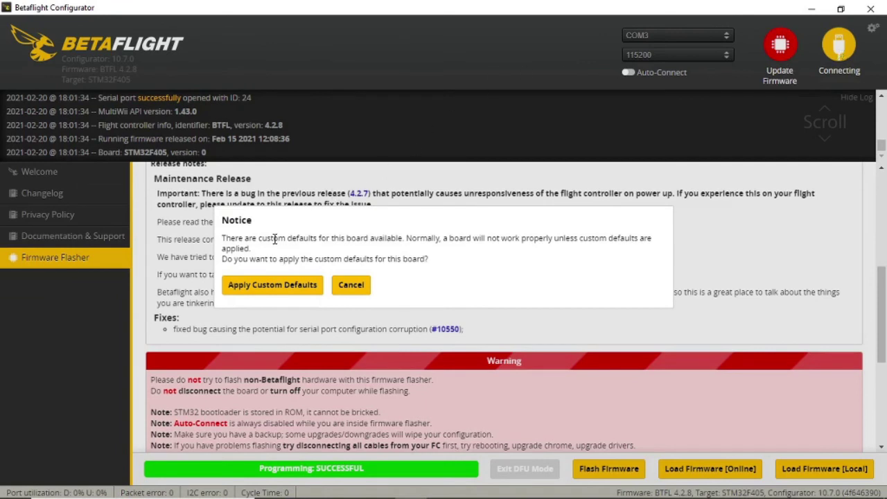
left_click(270, 285)
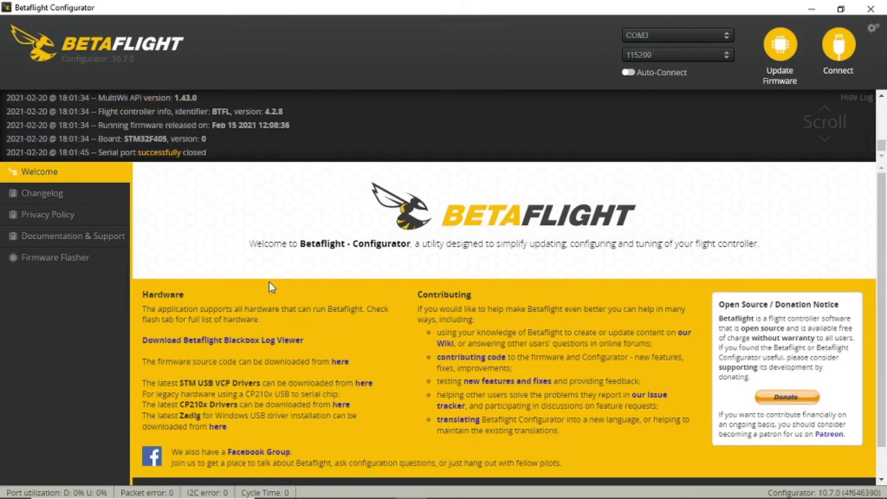
Reconnect, close the uncalibrated accelerometer warning and start Calibrate Accelerometer in Setup.
left_click(840, 50)
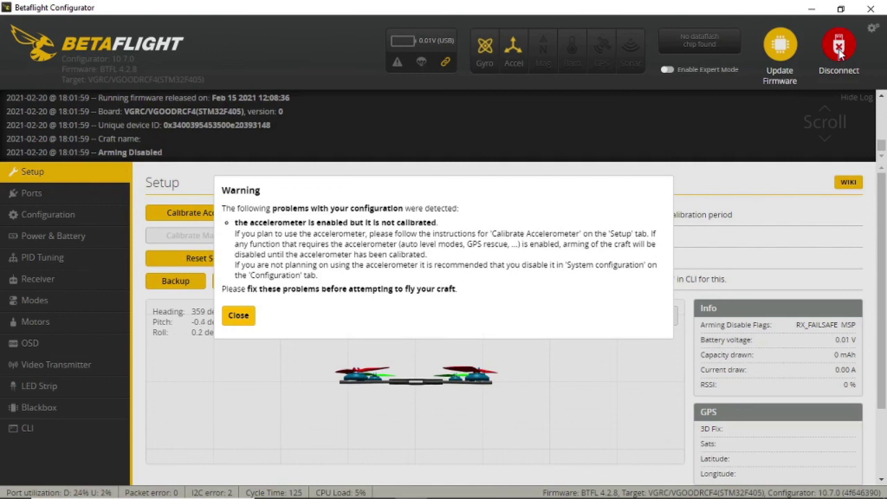
left_click(239, 317)
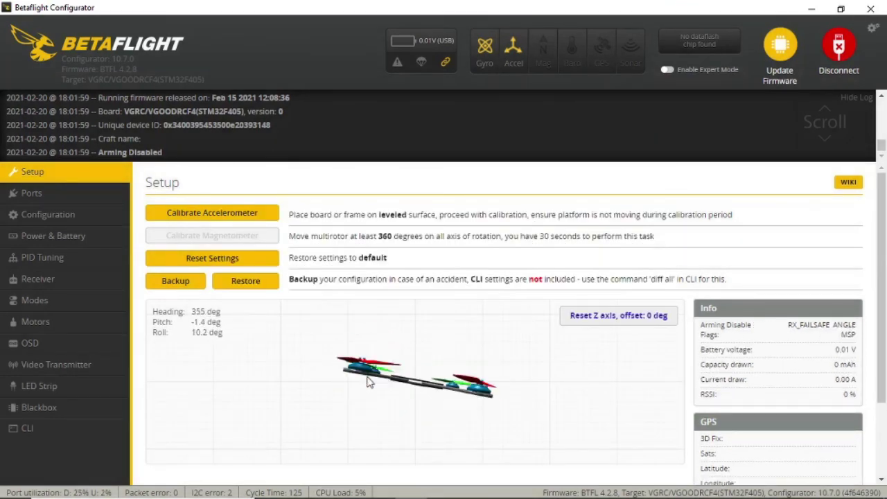
left_click(186, 217)
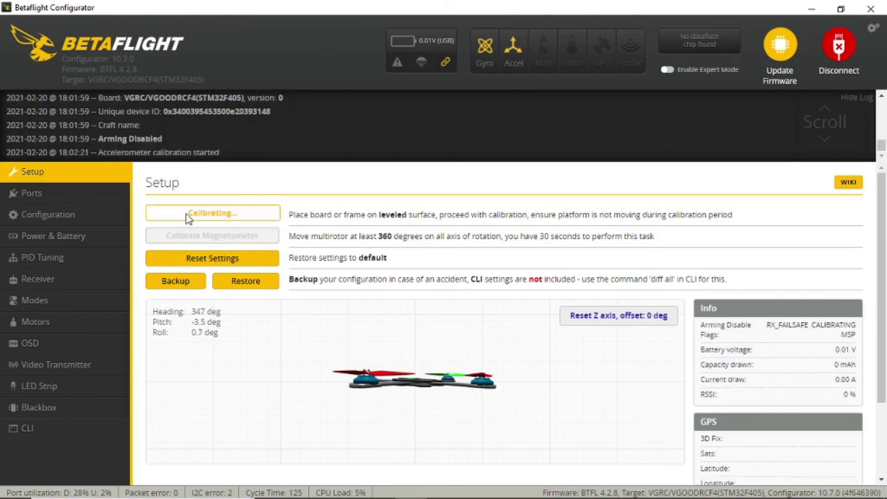